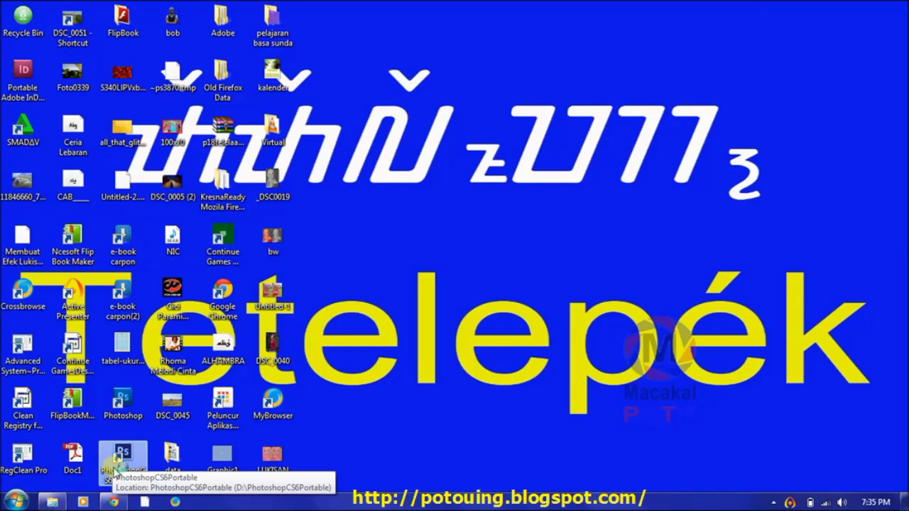
Start Photoshop CS6 from the PhotoshopCS6Portable desktop shortcut.
{"action": "double_click", "coordinate": [113, 469]}
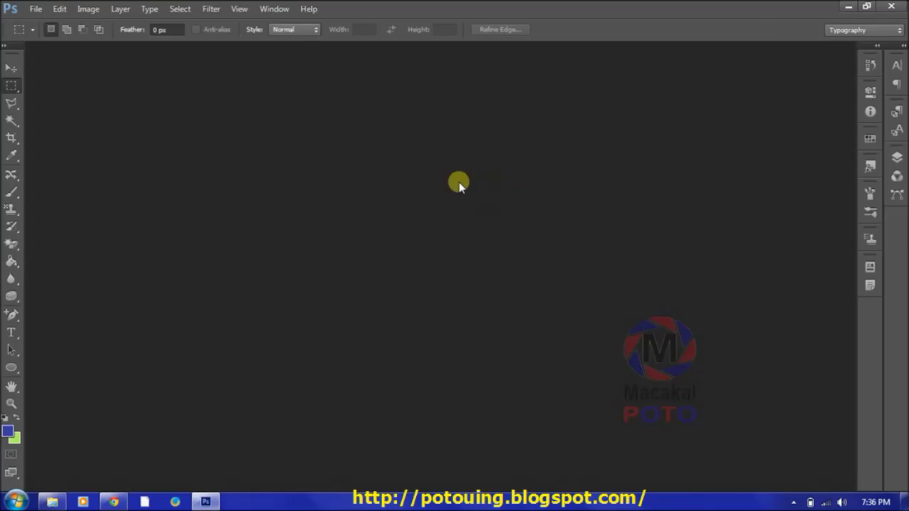
Open DSC_0037.JPG from the kebumen folder inside foto uing.
{"action": "left_click", "coordinate": [35, 9]}
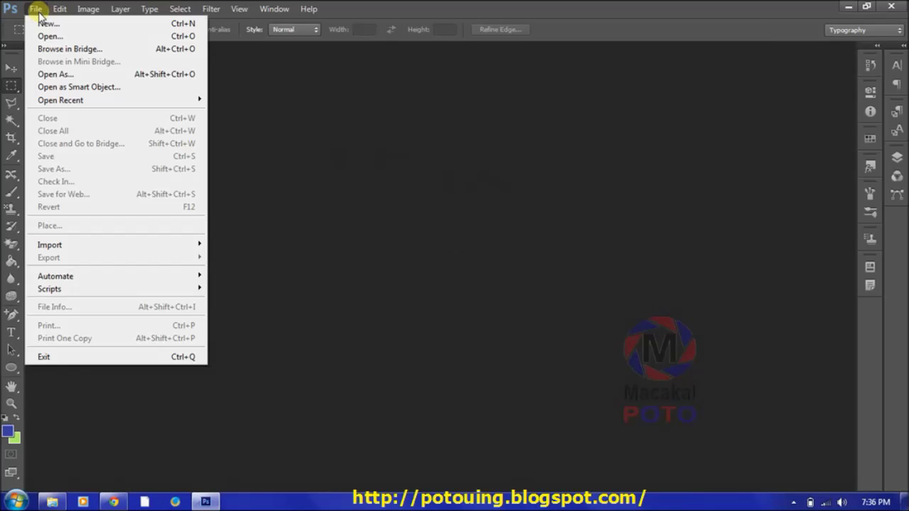
{"action": "key", "text": "Escape"}
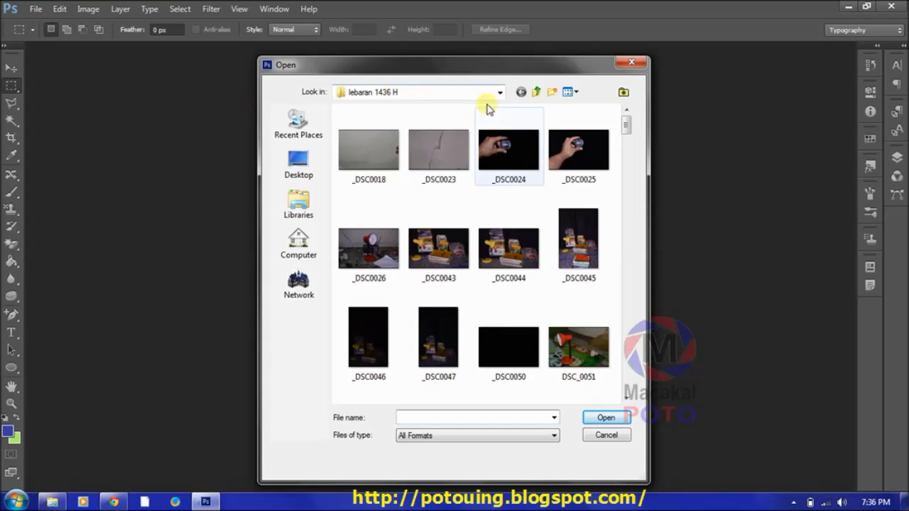
{"action": "left_click", "coordinate": [537, 92]}
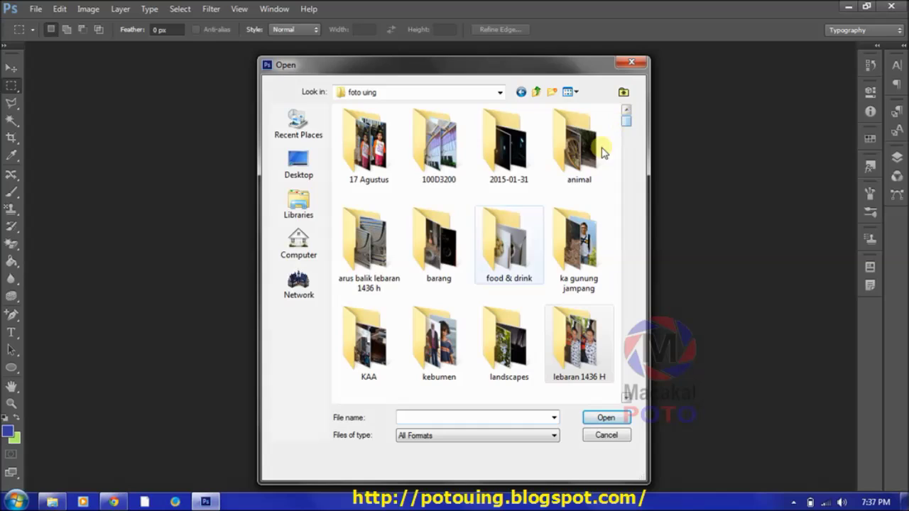
{"action": "double_click", "coordinate": [440, 341]}
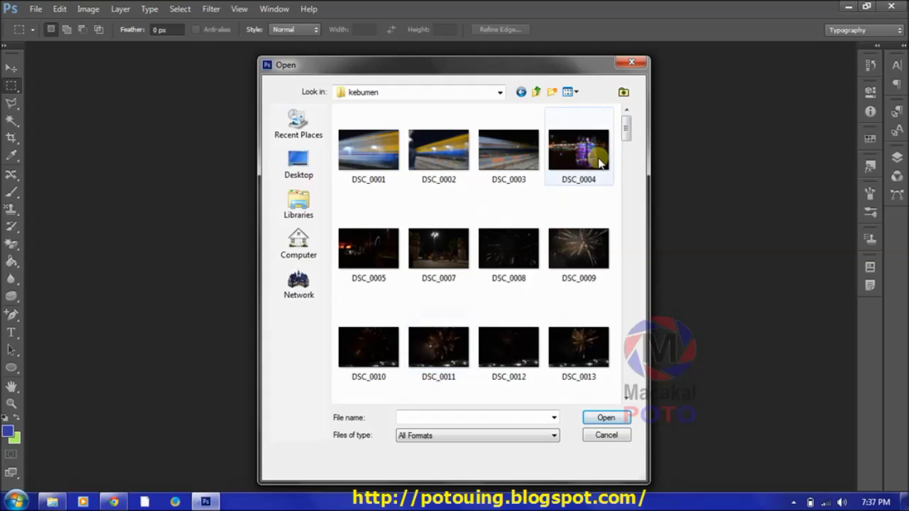
{"action": "left_click_drag", "start_coordinate": [626, 126], "coordinate": [632, 175]}
{"action": "left_click", "coordinate": [586, 291]}
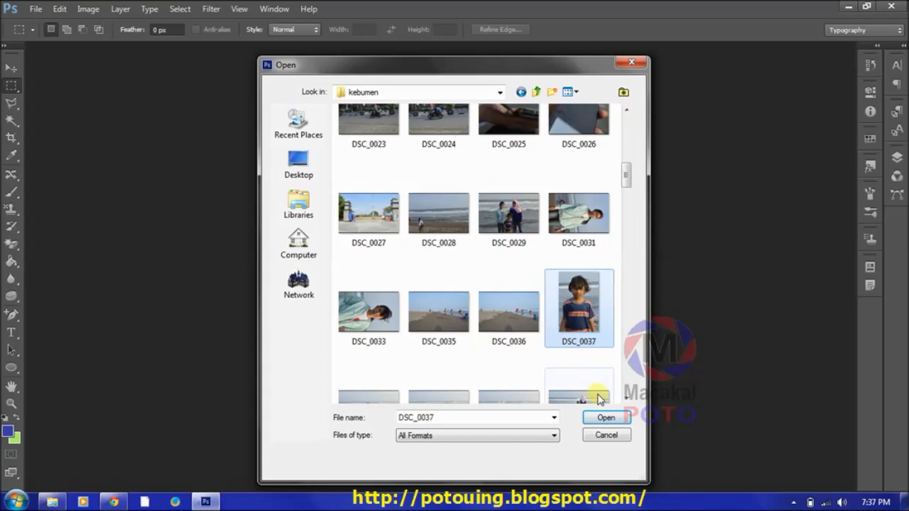
{"action": "left_click", "coordinate": [602, 415]}
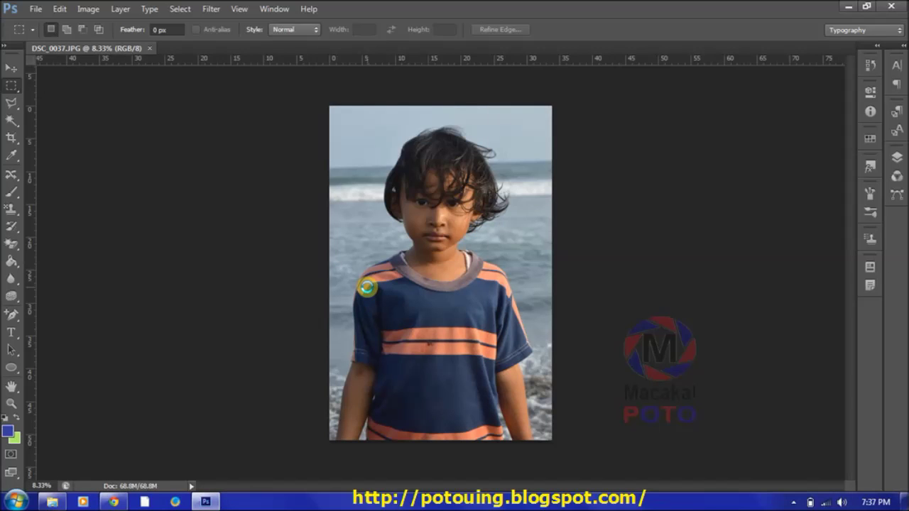
{"action": "left_click", "coordinate": [92, 9]}
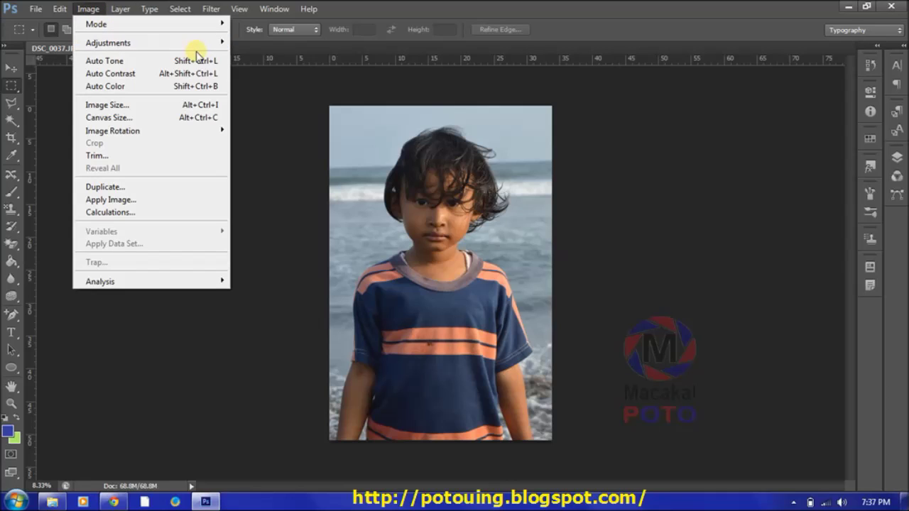
{"action": "mouse_move", "coordinate": [108, 42]}
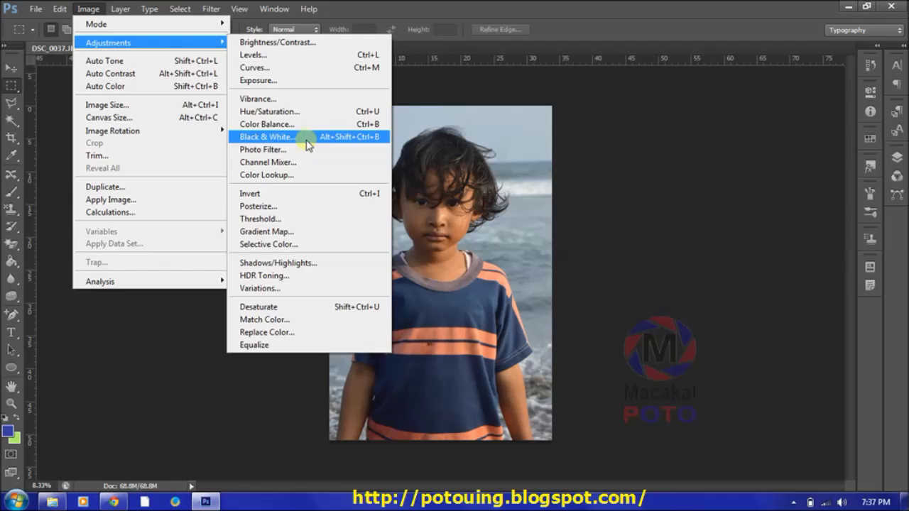
Apply a Black & White adjustment with the Default preset to DSC_0037.
{"action": "left_click", "coordinate": [307, 144]}
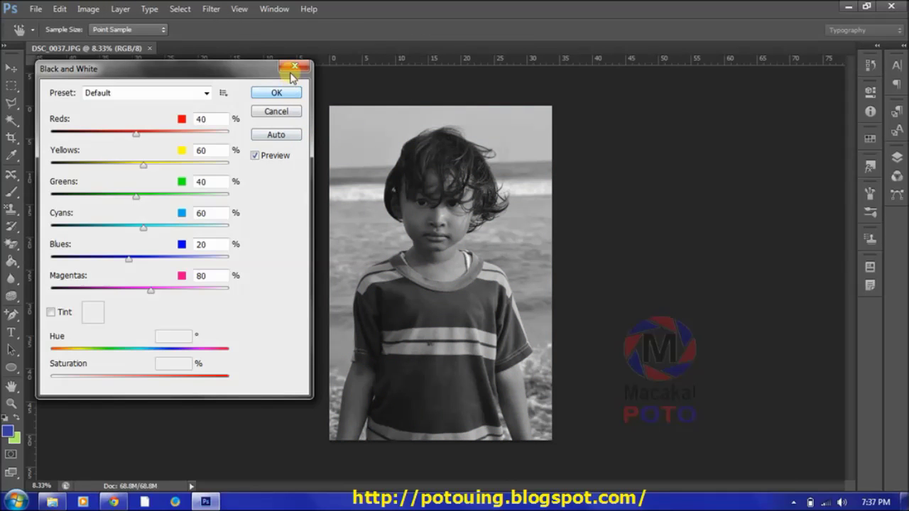
{"action": "left_click", "coordinate": [281, 92]}
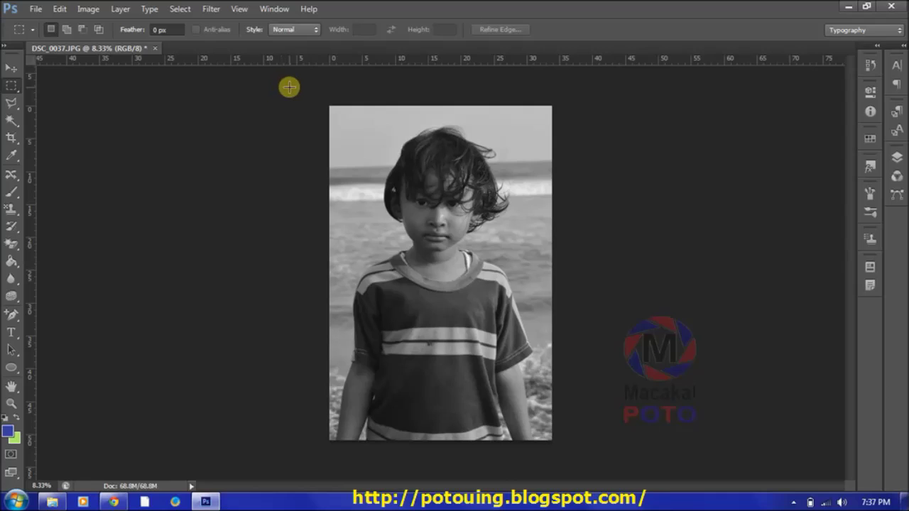
Duplicate the Background layer as 'Background copy' in the Layers panel.
{"action": "left_click", "coordinate": [898, 157]}
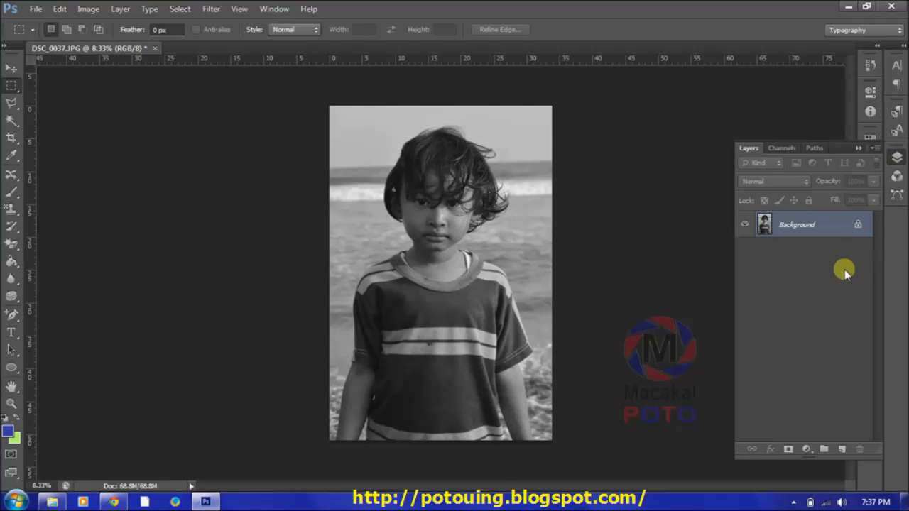
{"action": "right_click", "coordinate": [818, 233]}
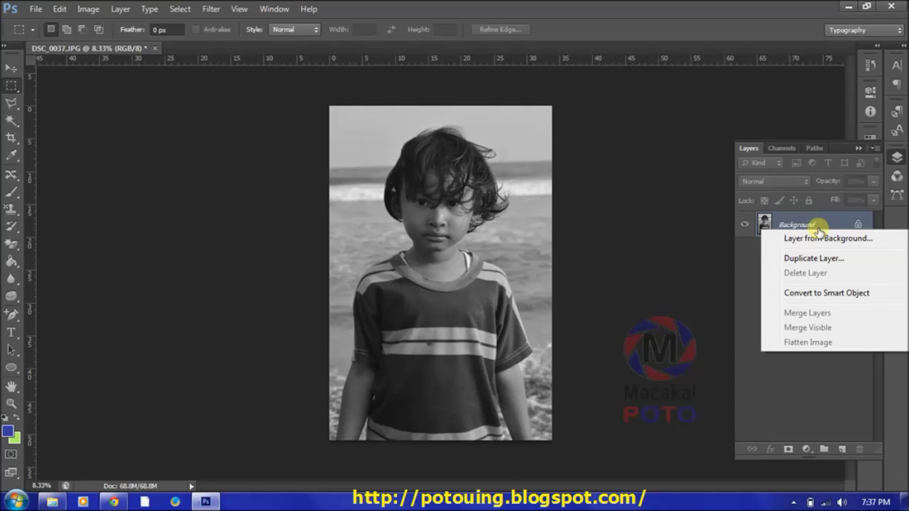
{"action": "left_click", "coordinate": [815, 260]}
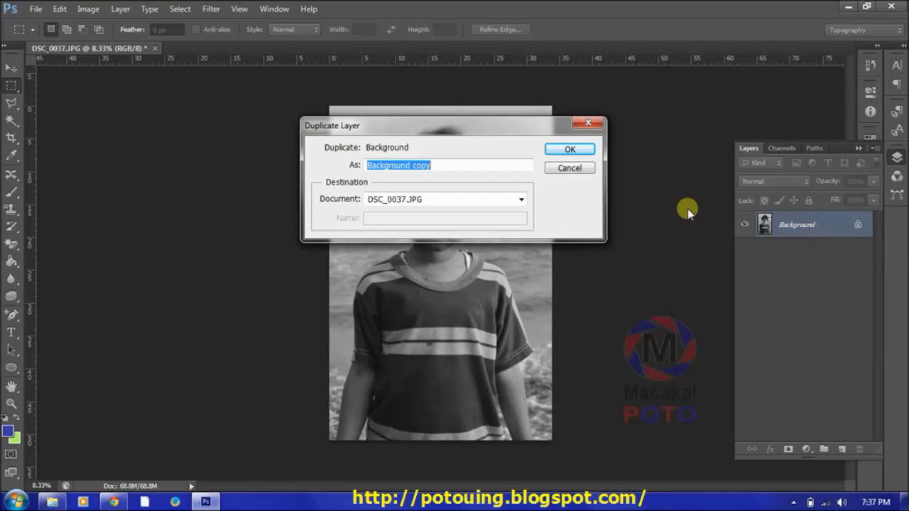
{"action": "left_click", "coordinate": [577, 151]}
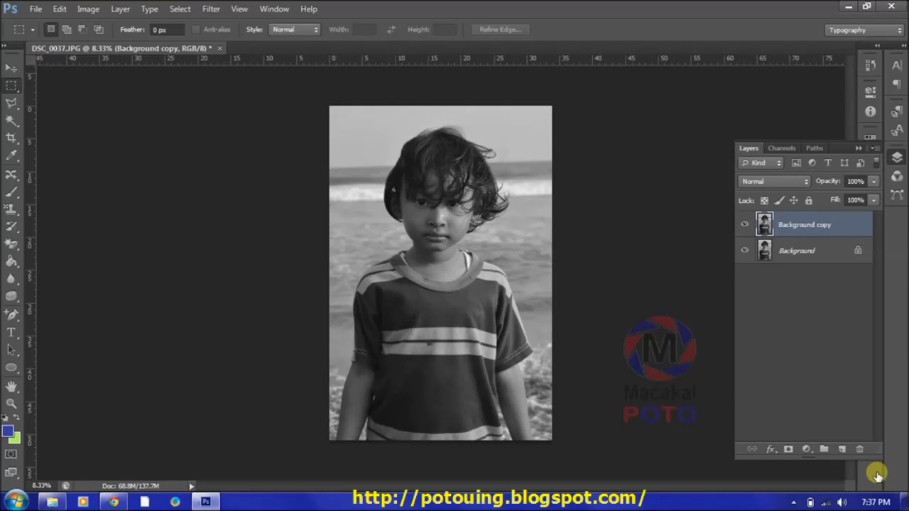
{"action": "left_click", "coordinate": [806, 450]}
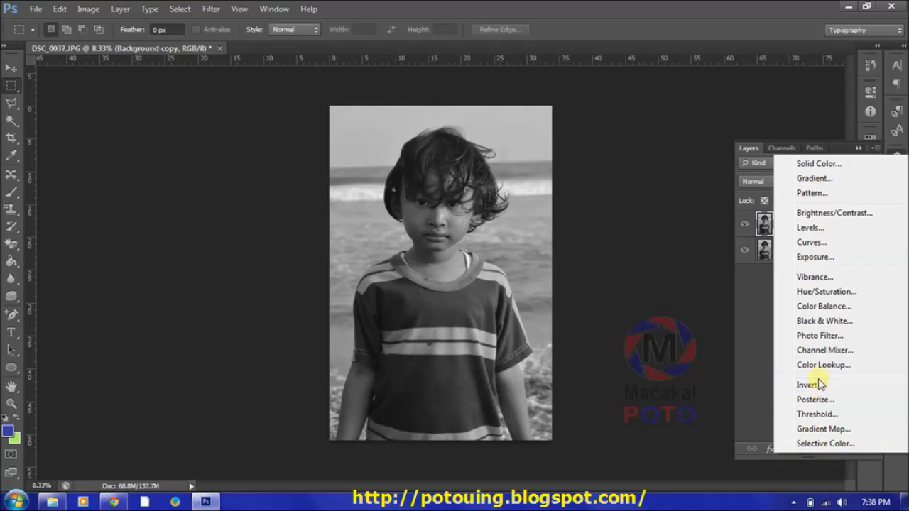
Add a Photo Filter adjustment layer set to Sepia at 100% density.
{"action": "left_click", "coordinate": [825, 340]}
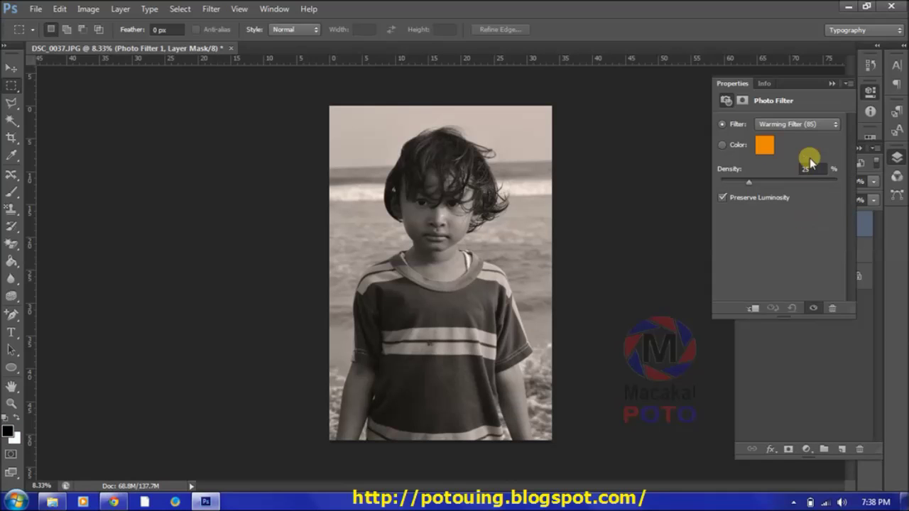
{"action": "left_click", "coordinate": [807, 129]}
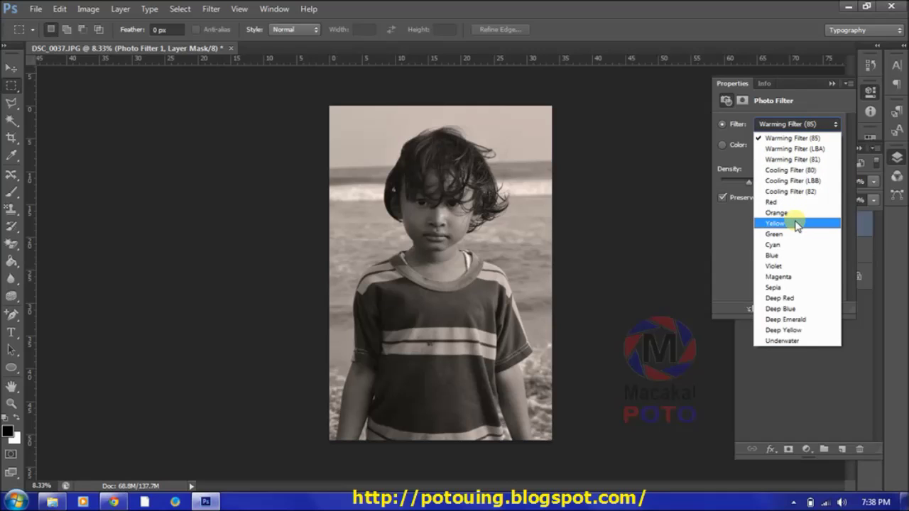
{"action": "left_click", "coordinate": [787, 287]}
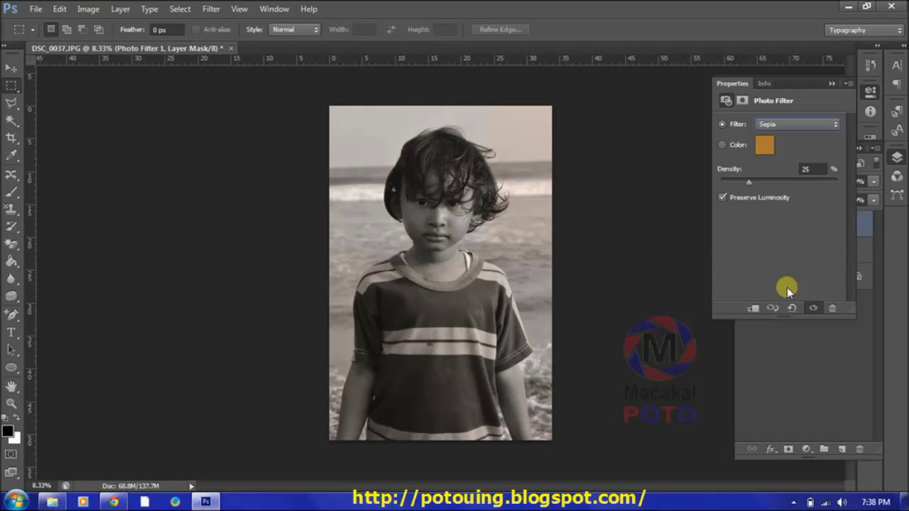
{"action": "left_click_drag", "start_coordinate": [748, 182], "coordinate": [737, 182]}
{"action": "left_click_drag", "start_coordinate": [761, 184], "coordinate": [794, 186]}
{"action": "left_click_drag", "start_coordinate": [840, 189], "coordinate": [834, 188]}
{"action": "left_click_drag", "start_coordinate": [801, 183], "coordinate": [801, 183]}
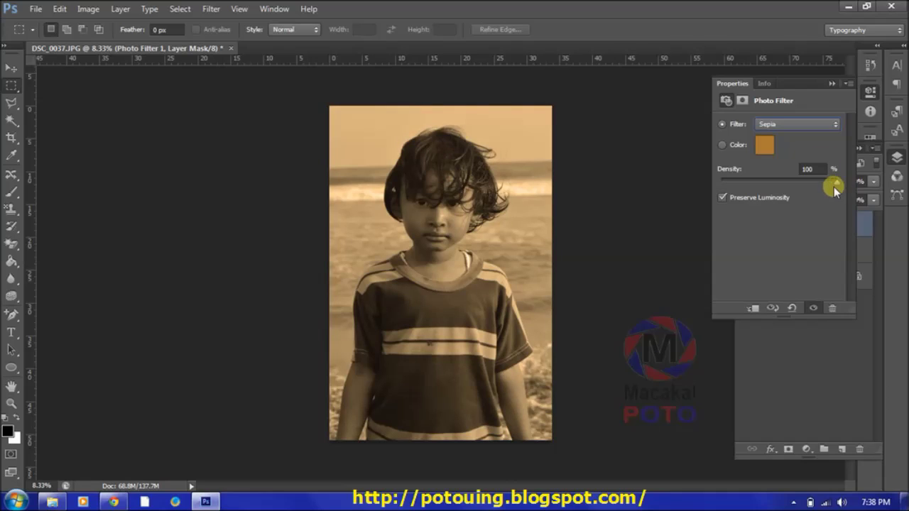
{"action": "left_click", "coordinate": [831, 83]}
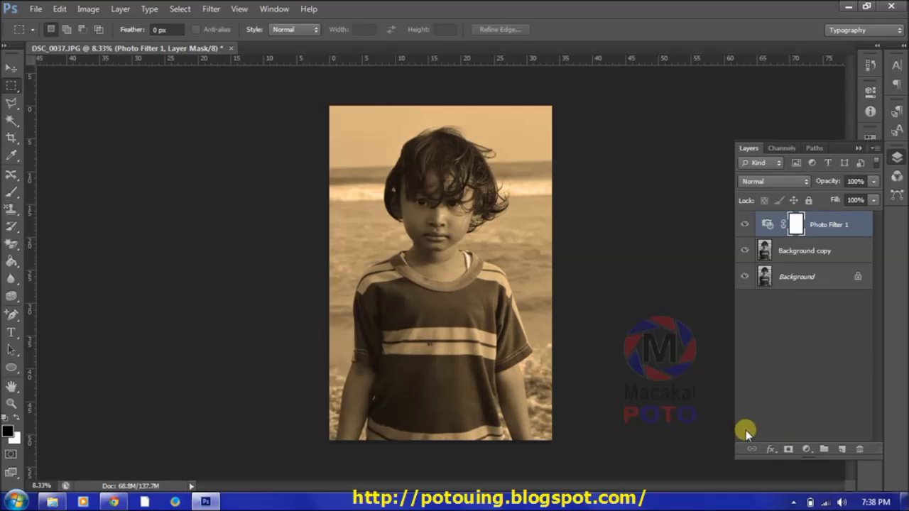
{"action": "left_click", "coordinate": [771, 449]}
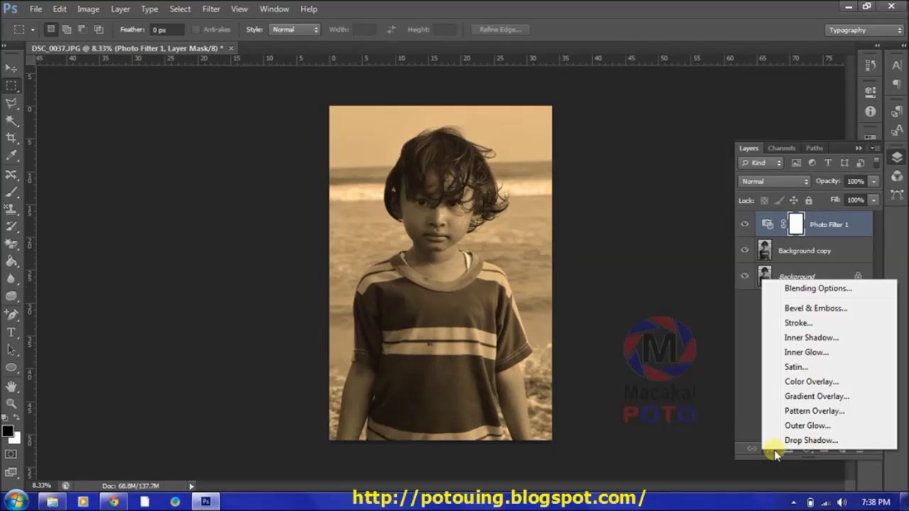
Give Photo Filter 1 a black Outside Stroke effect at 100% opacity.
{"action": "left_click", "coordinate": [796, 323]}
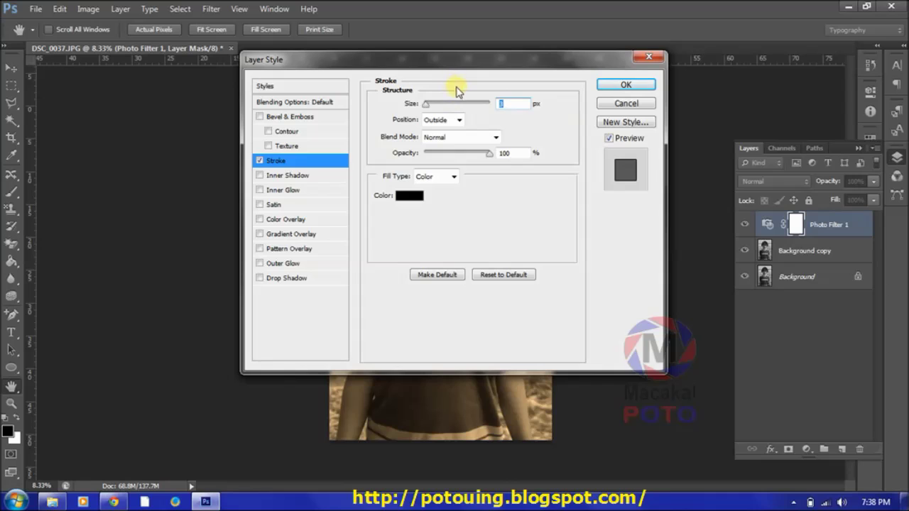
{"action": "left_click_drag", "start_coordinate": [445, 67], "coordinate": [497, 327]}
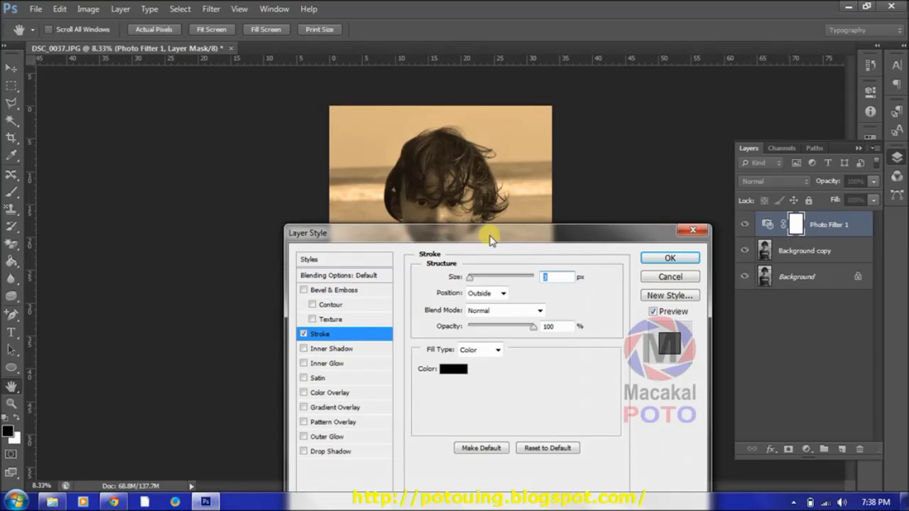
{"action": "left_click_drag", "start_coordinate": [486, 346], "coordinate": [518, 348]}
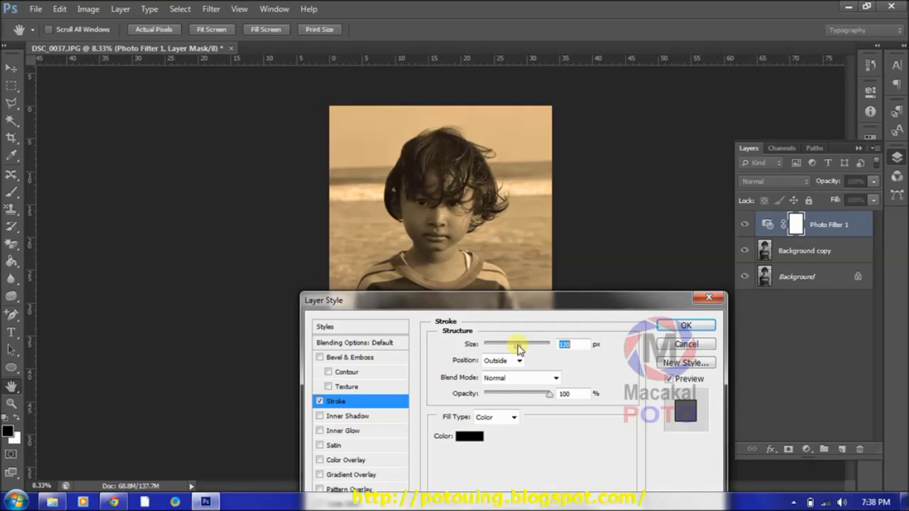
{"action": "left_click_drag", "start_coordinate": [518, 348], "coordinate": [497, 350]}
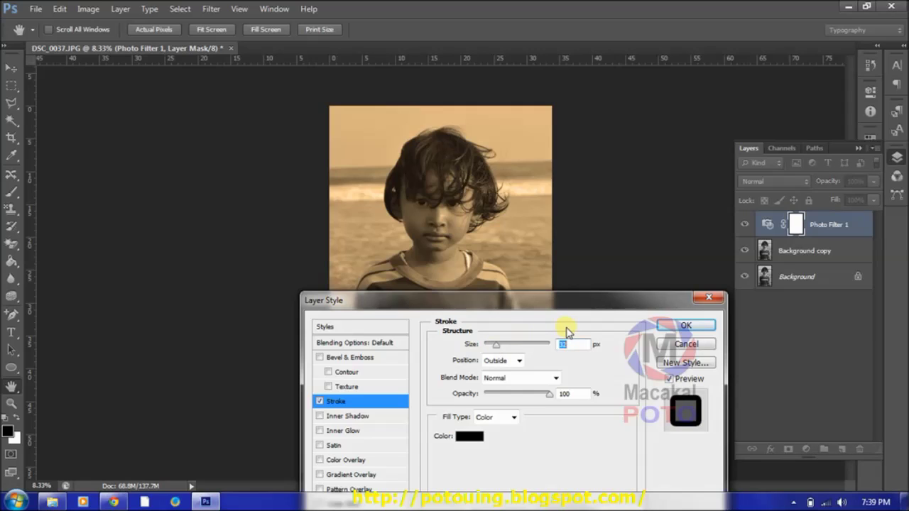
{"action": "left_click", "coordinate": [686, 326]}
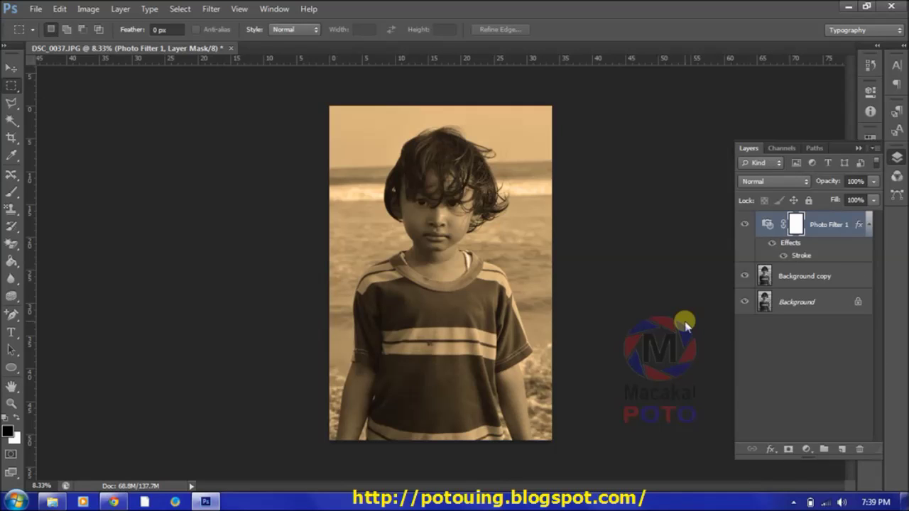
Use Merge Visible on the Background layer to flatten all layers into one.
{"action": "left_click", "coordinate": [826, 306]}
{"action": "right_click", "coordinate": [826, 308]}
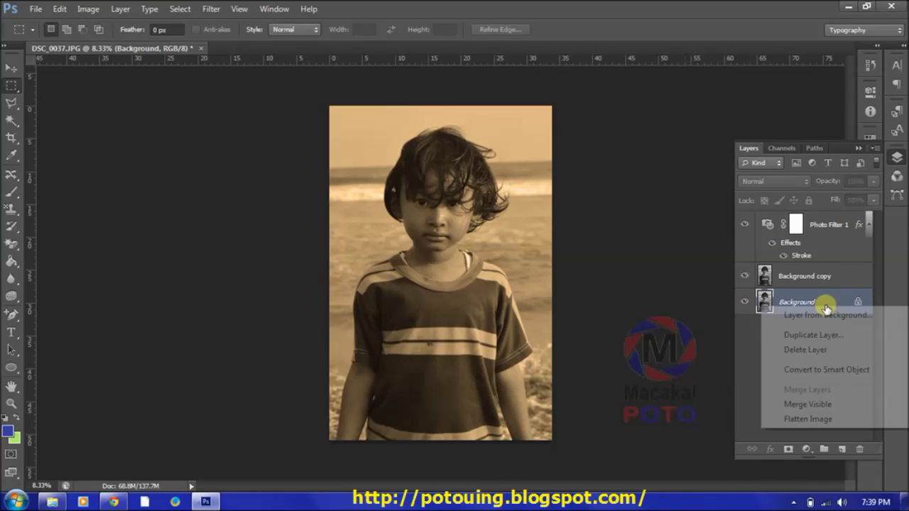
{"action": "left_click", "coordinate": [822, 405]}
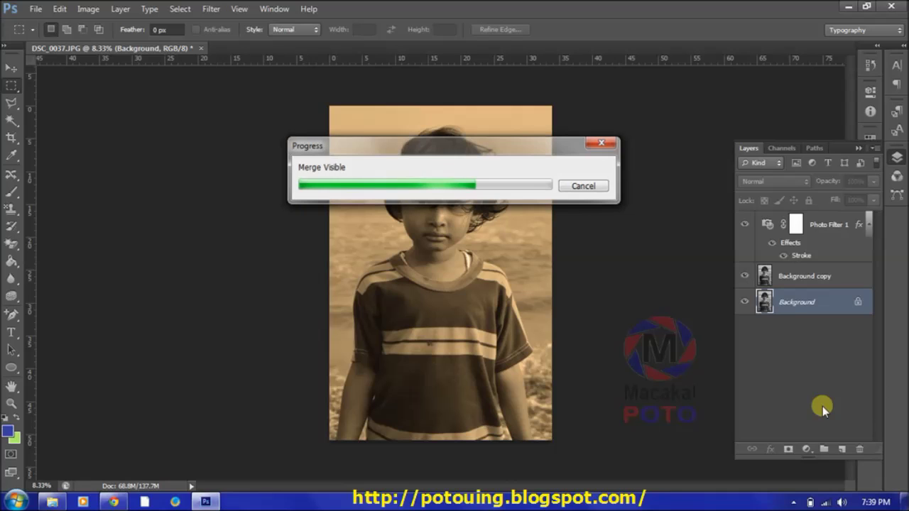
{"action": "left_click", "coordinate": [36, 9]}
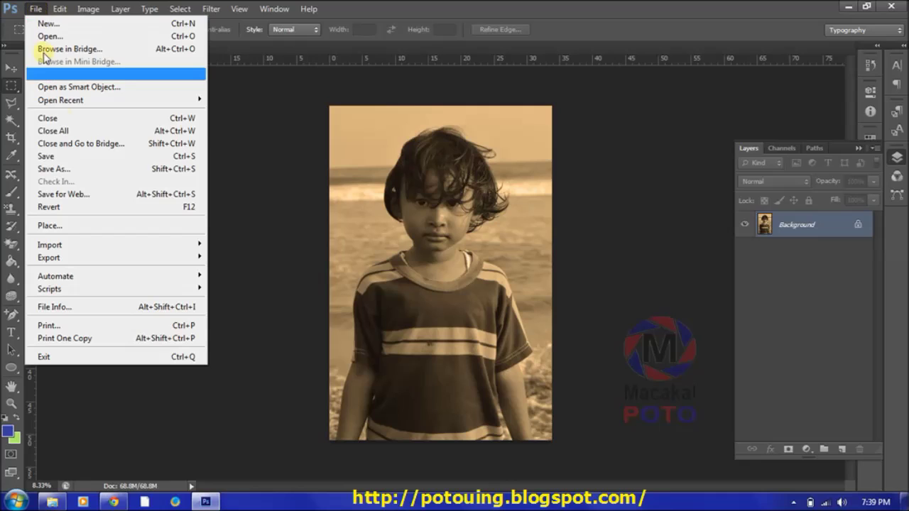
Save the portrait as JPEG 'efek sepia' in Pictures at Maximum quality 12.
{"action": "left_click", "coordinate": [90, 169]}
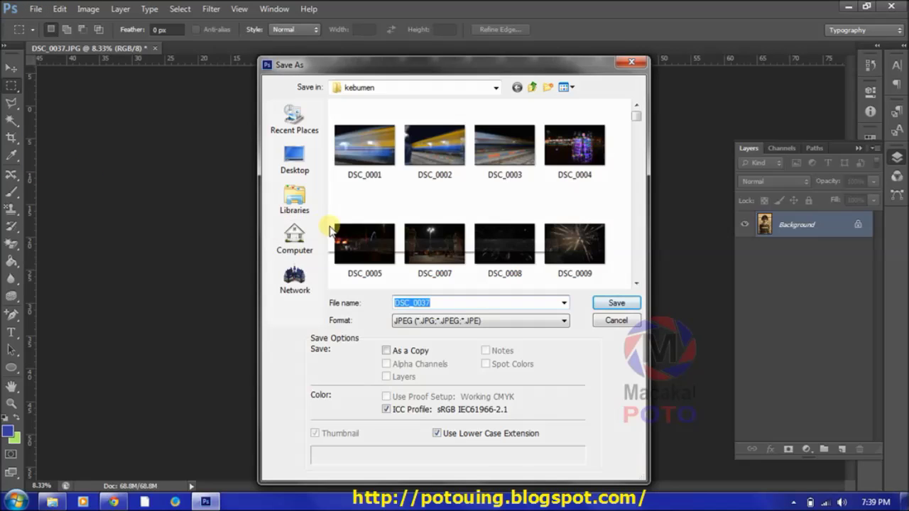
{"action": "left_click", "coordinate": [300, 196]}
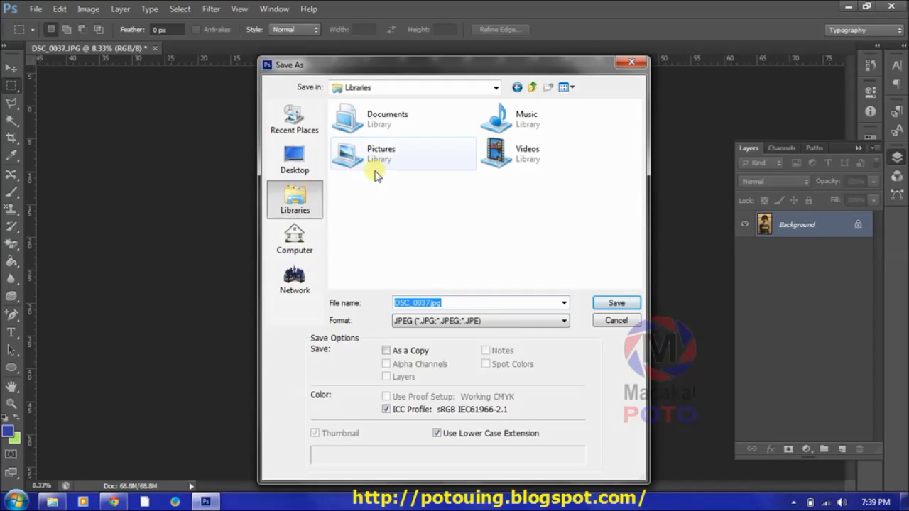
{"action": "double_click", "coordinate": [391, 146]}
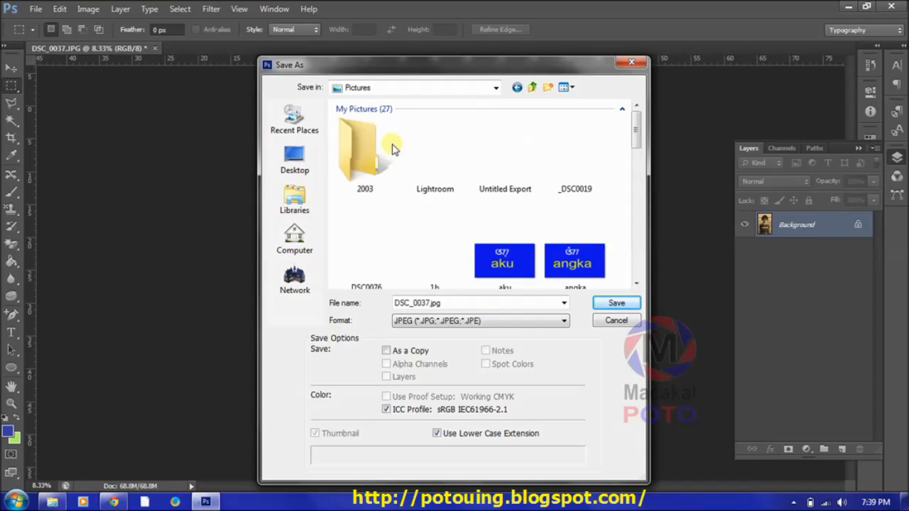
{"action": "double_click", "coordinate": [479, 304]}
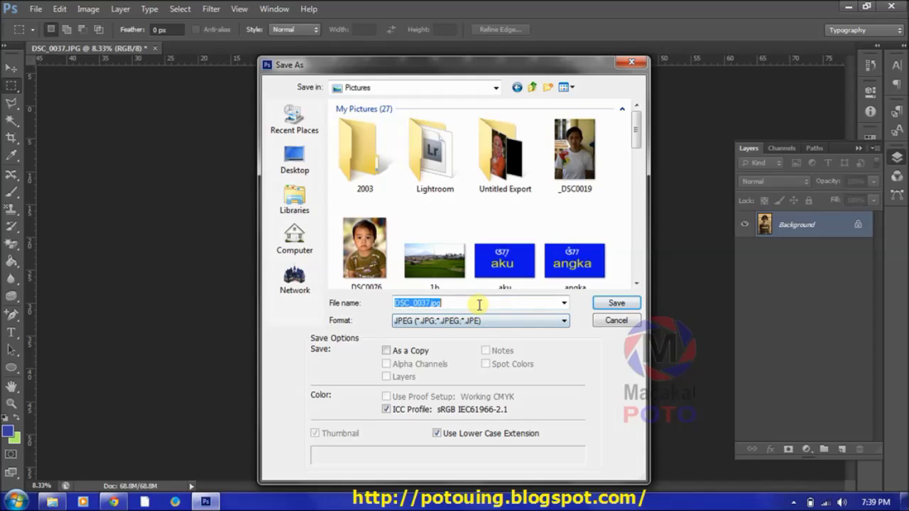
{"action": "type", "text": "efe"}
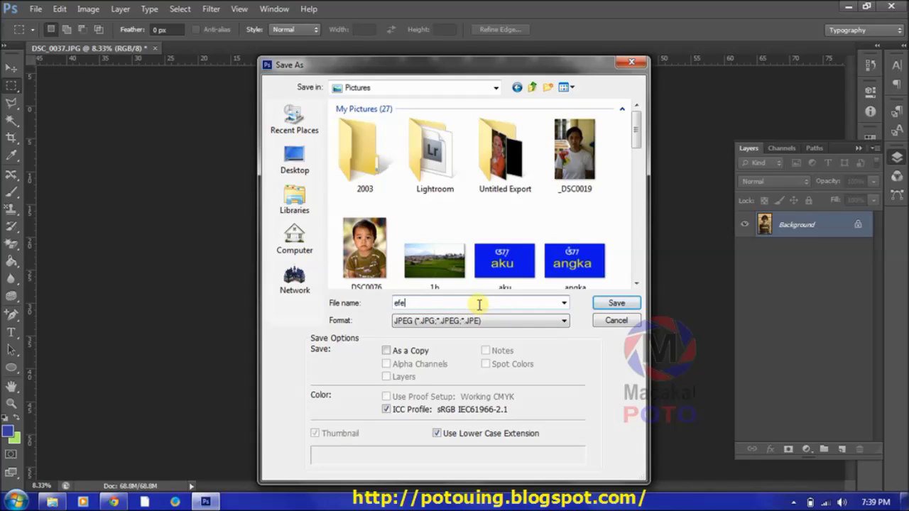
{"action": "type", "text": "k sepia"}
{"action": "left_click", "coordinate": [621, 303]}
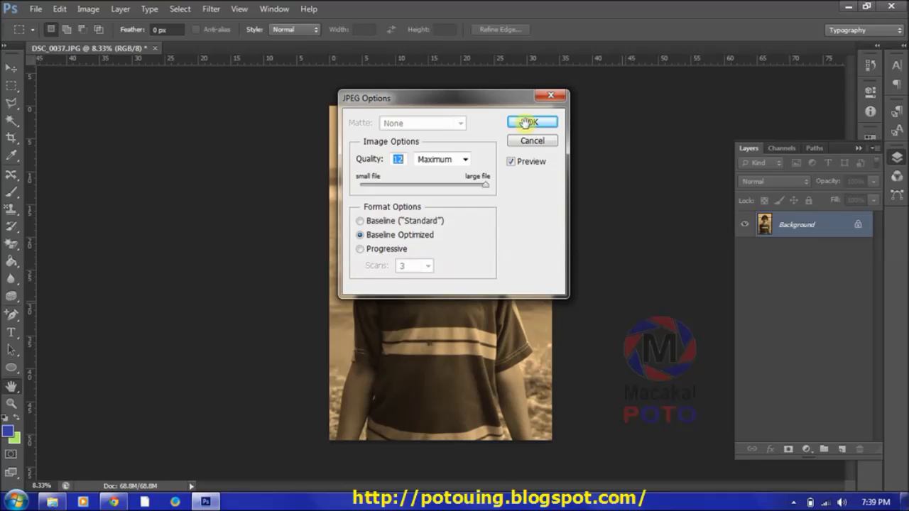
{"action": "left_click", "coordinate": [538, 122]}
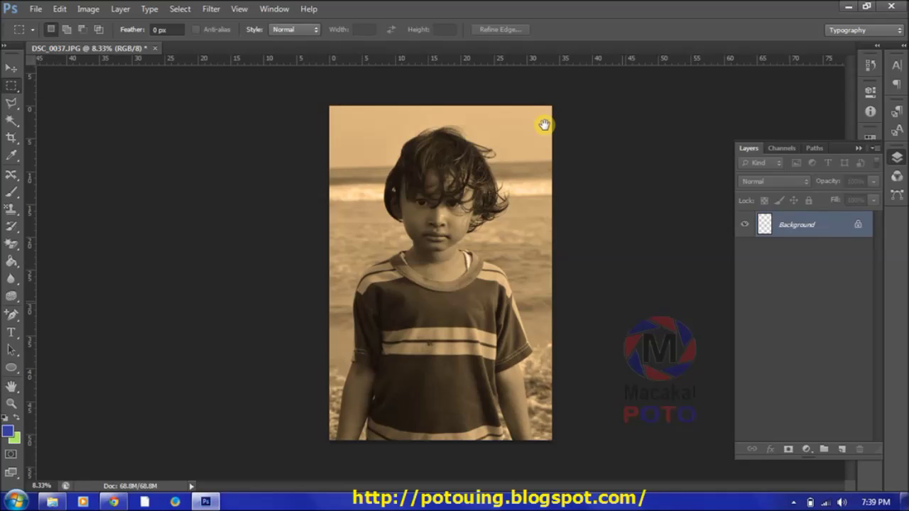